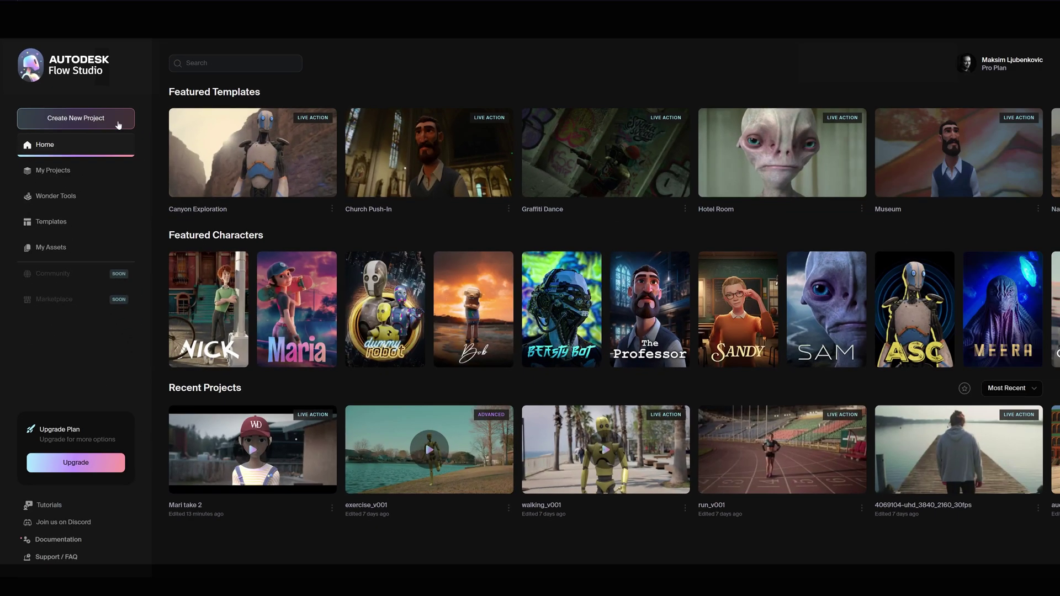
Create a new project of the Live Action Advanced type.
{"action": "left_click", "coordinate": [174, 135]}
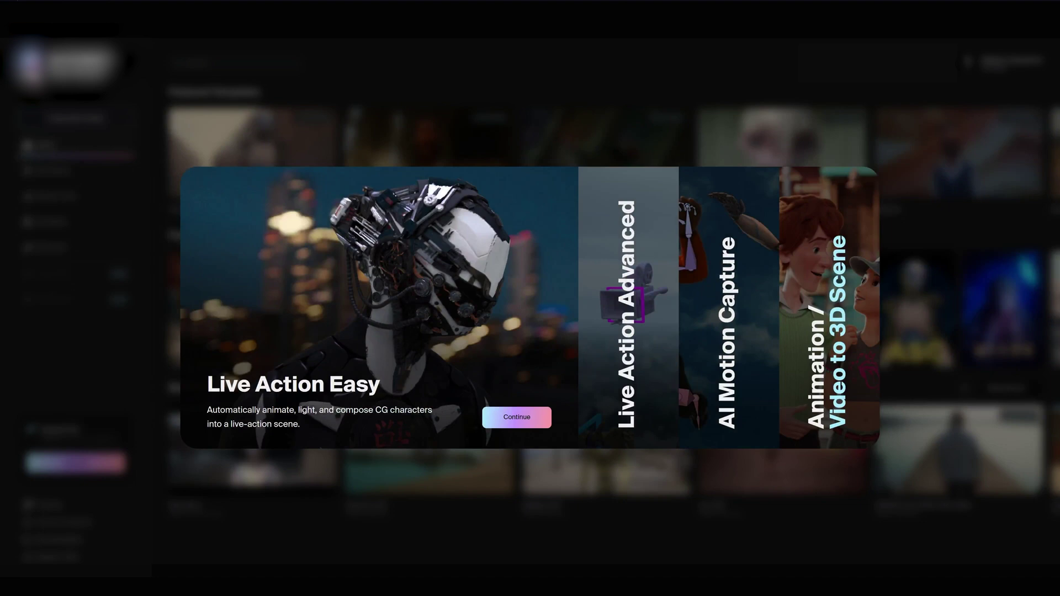
{"action": "left_click", "coordinate": [644, 425]}
{"action": "left_click", "coordinate": [517, 419]}
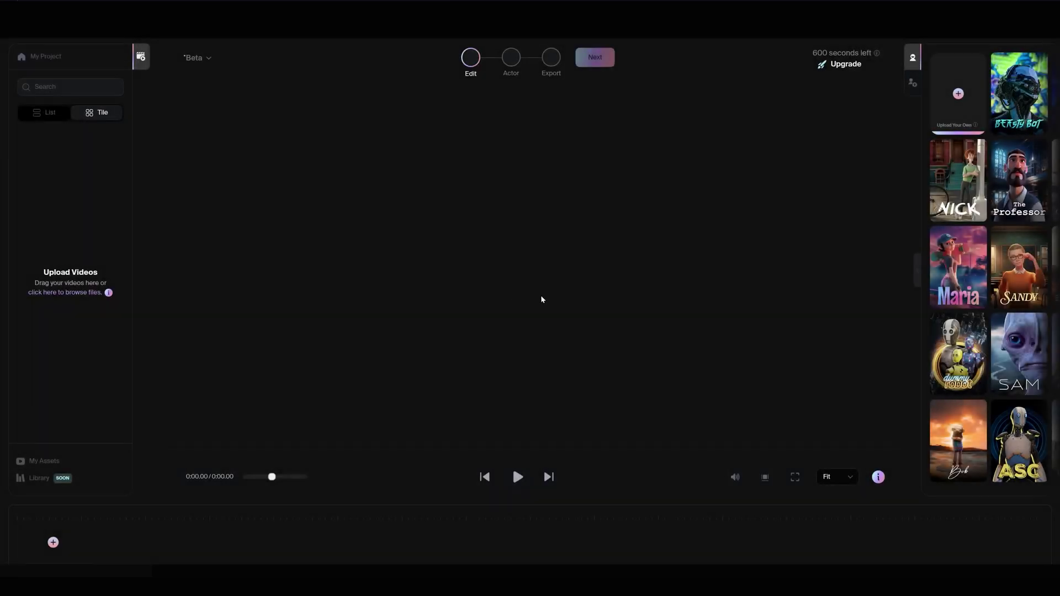
Upload example_video_001 and place the 15 s clip on the timeline.
{"action": "left_click_drag", "start_coordinate": [0, 277], "coordinate": [59, 275]}
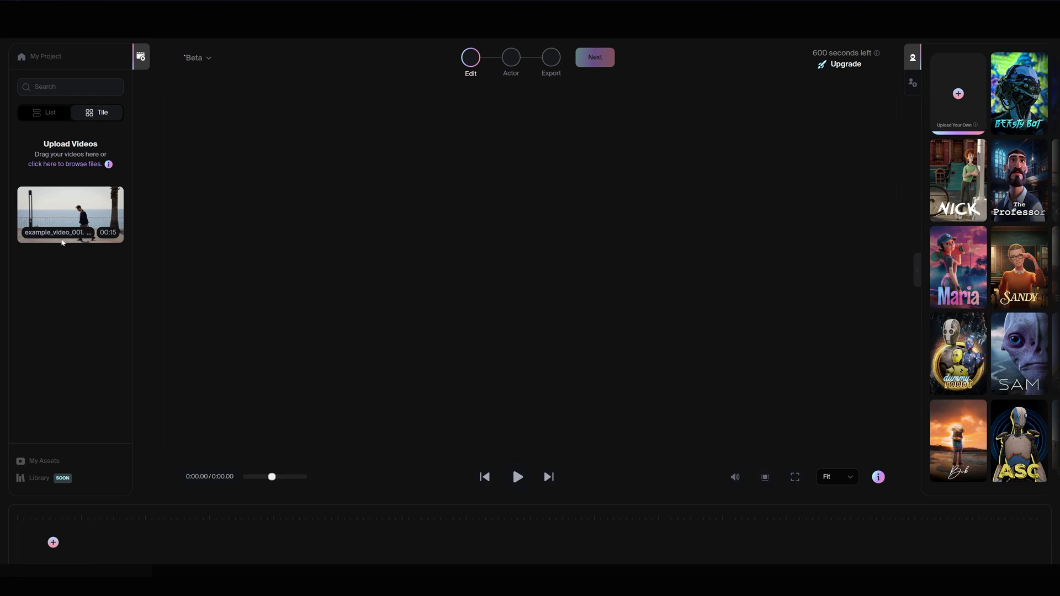
{"action": "left_click_drag", "start_coordinate": [63, 213], "coordinate": [404, 247]}
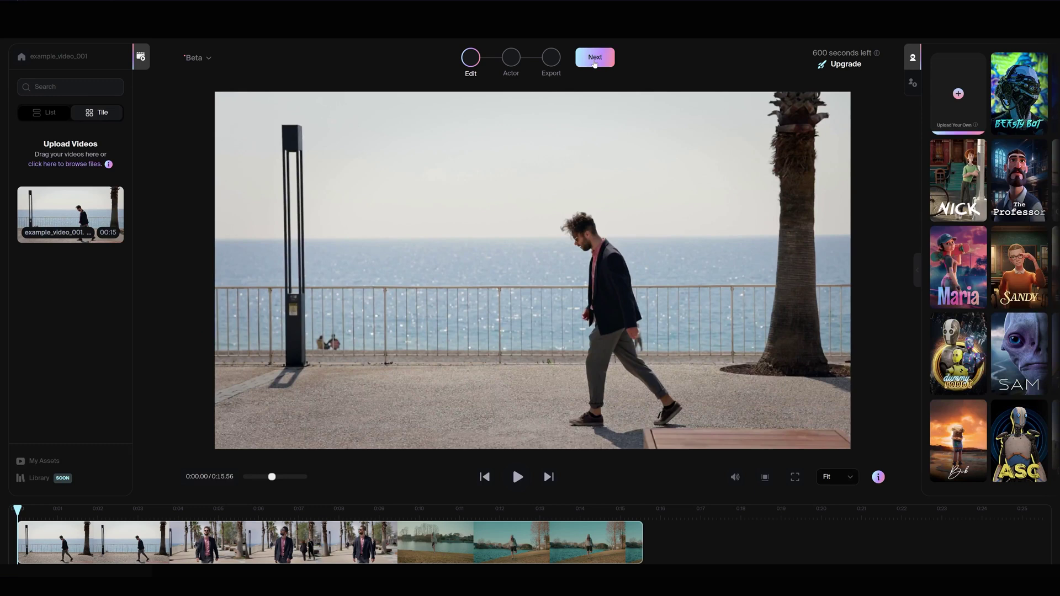
{"action": "left_click", "coordinate": [595, 57]}
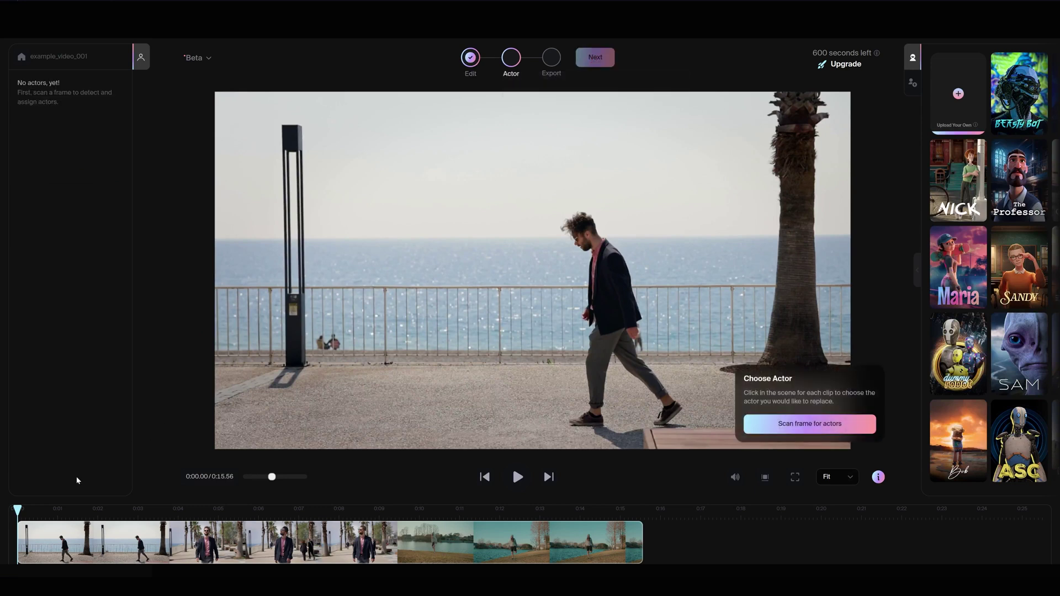
Scan the frame with the walking man and replace him with Dummy Robot.
{"action": "left_click_drag", "start_coordinate": [18, 509], "coordinate": [157, 508]}
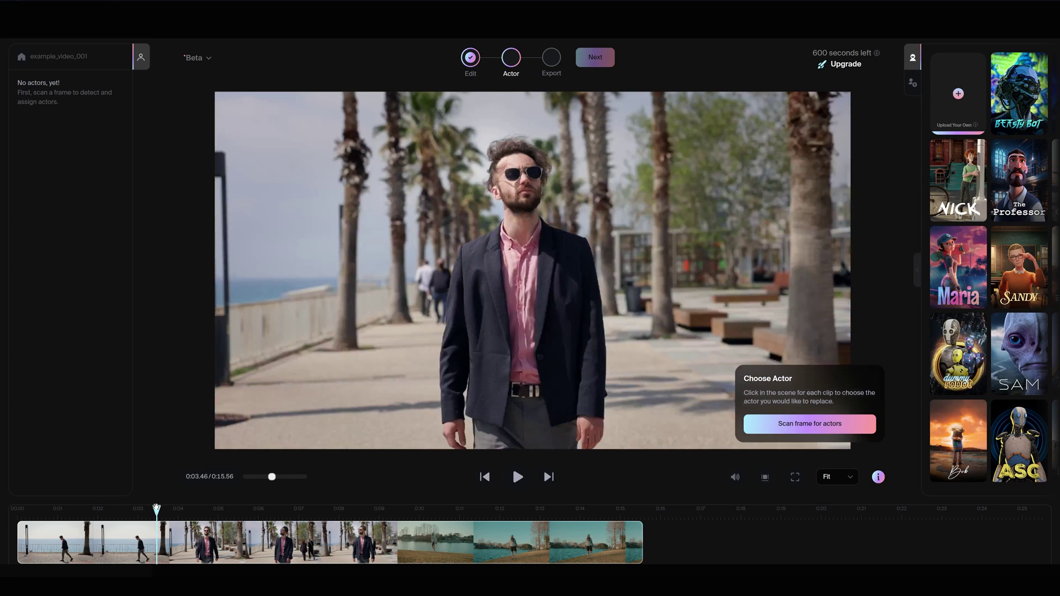
{"action": "left_click", "coordinate": [810, 427]}
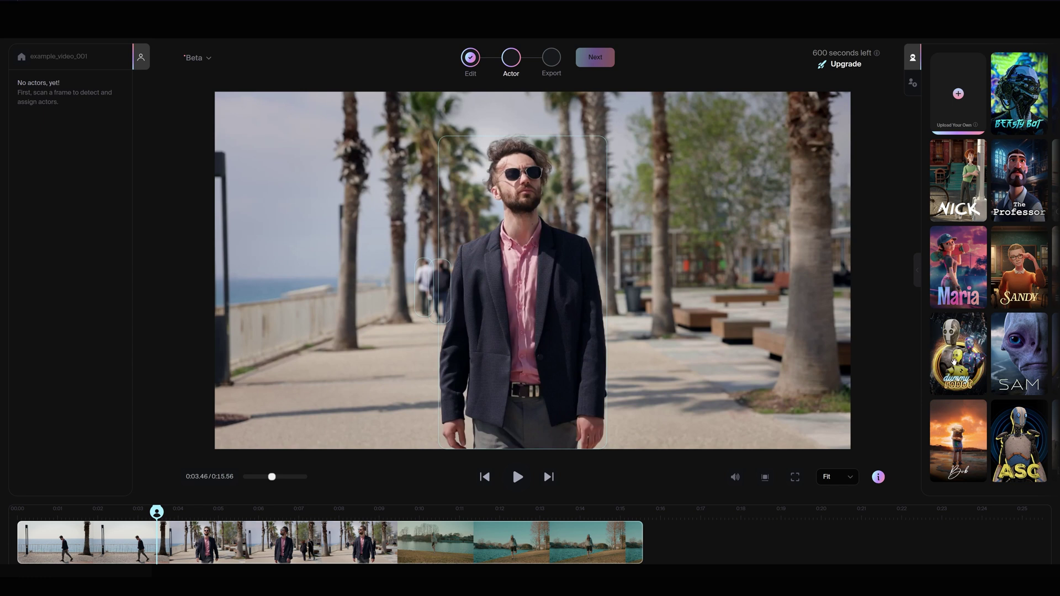
{"action": "left_click_drag", "start_coordinate": [954, 362], "coordinate": [499, 334]}
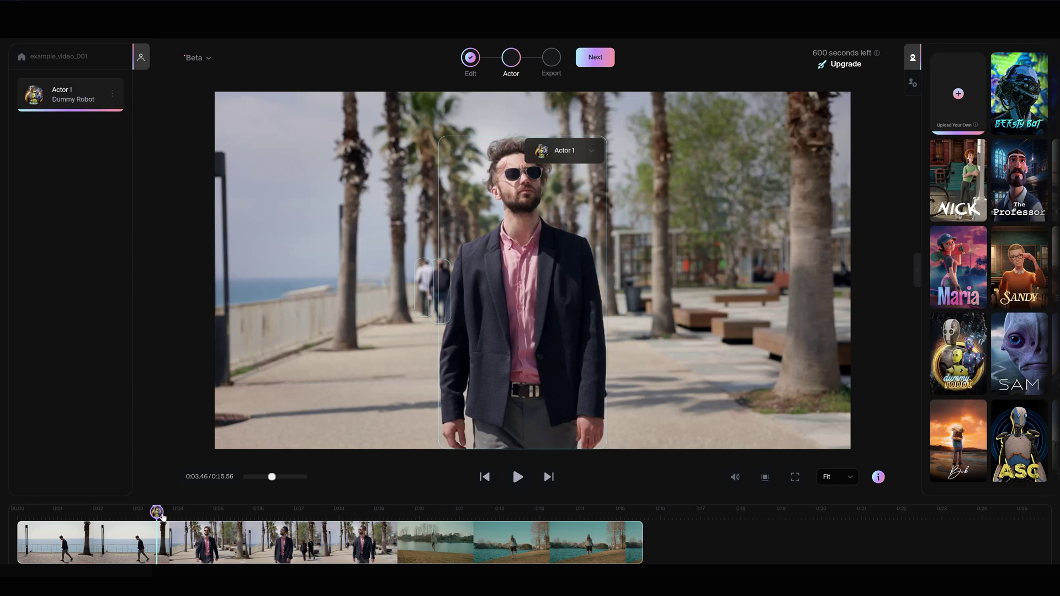
Scan the lake frame and replace the woman with the Sandy character.
{"action": "left_click_drag", "start_coordinate": [157, 511], "coordinate": [545, 508]}
{"action": "left_click", "coordinate": [813, 423]}
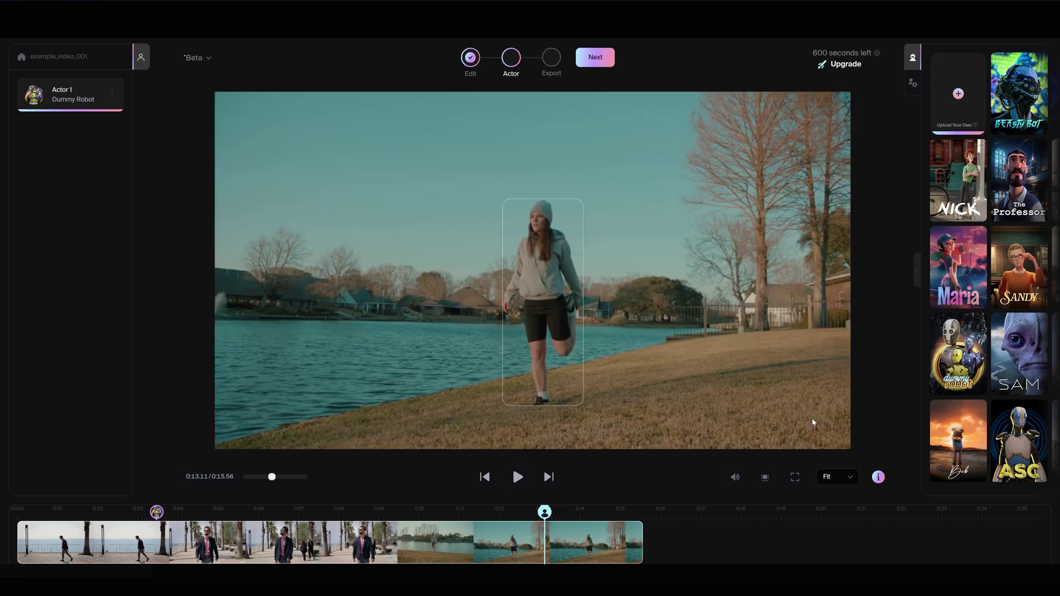
{"action": "left_click_drag", "start_coordinate": [1004, 277], "coordinate": [513, 297]}
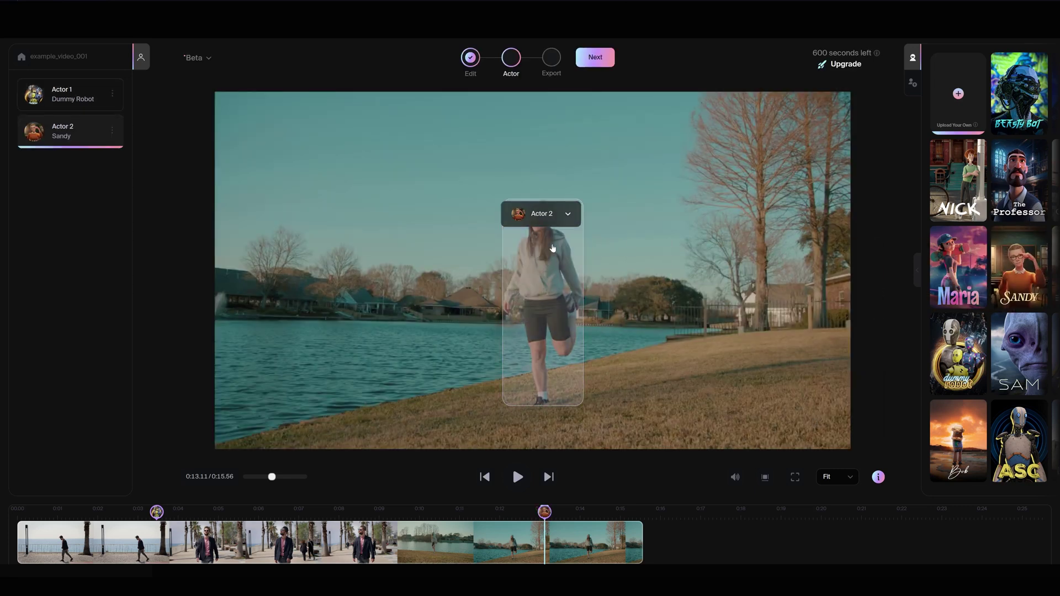
{"action": "left_click", "coordinate": [595, 58]}
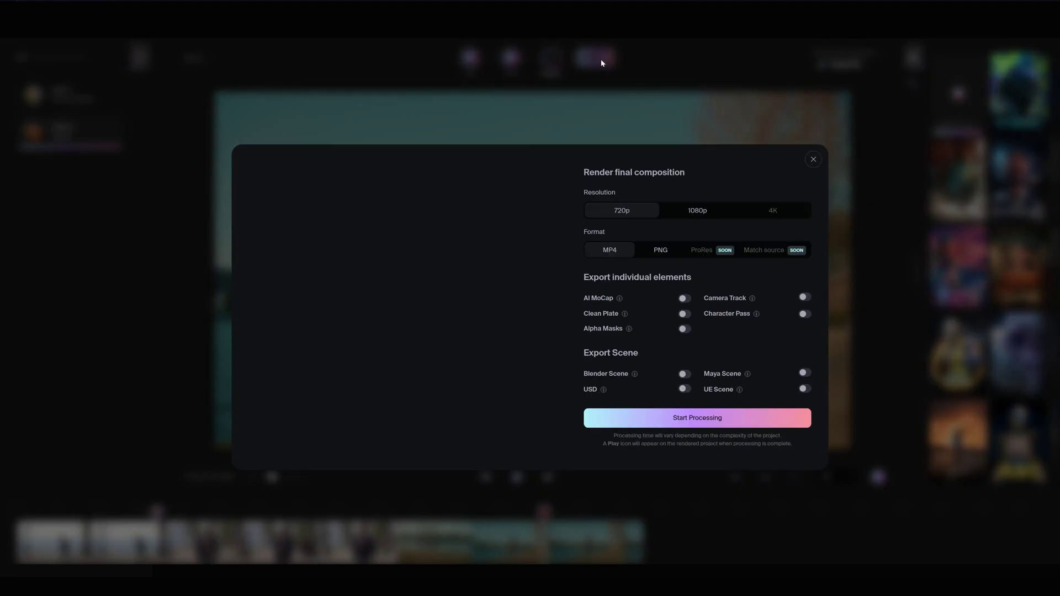
Choose 1080p and include AI MoCap, Clean Plate, Alpha Masks, Camera Track and Character Pass.
{"action": "left_click", "coordinate": [697, 208]}
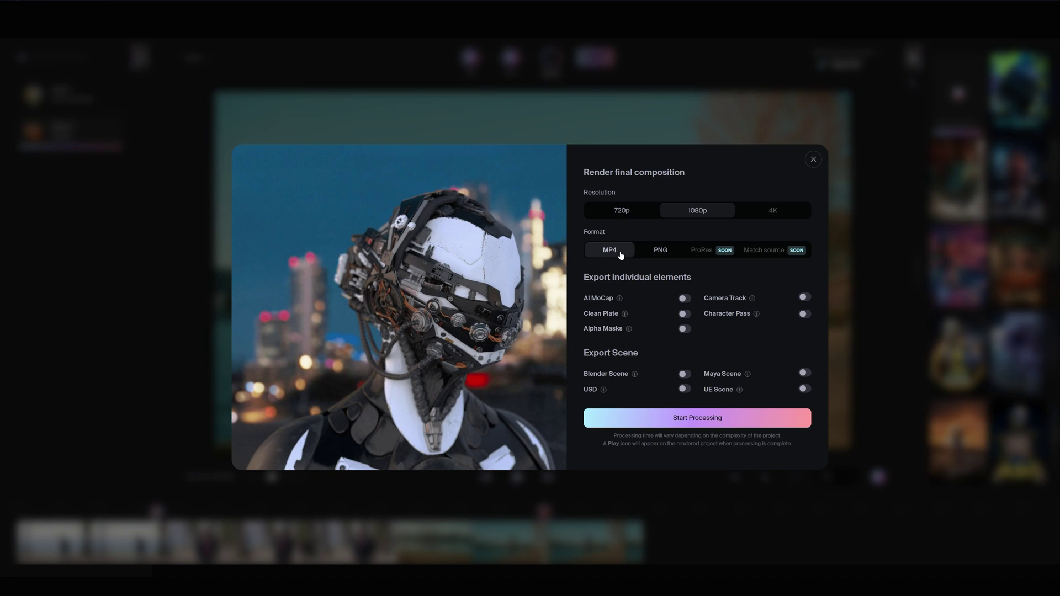
{"action": "left_click", "coordinate": [683, 299]}
{"action": "left_click", "coordinate": [685, 314]}
{"action": "left_click", "coordinate": [685, 330]}
{"action": "left_click", "coordinate": [804, 297]}
{"action": "left_click", "coordinate": [804, 314]}
Add Blender, USD, Maya and UE scene exports and start processing.
{"action": "left_click", "coordinate": [685, 374]}
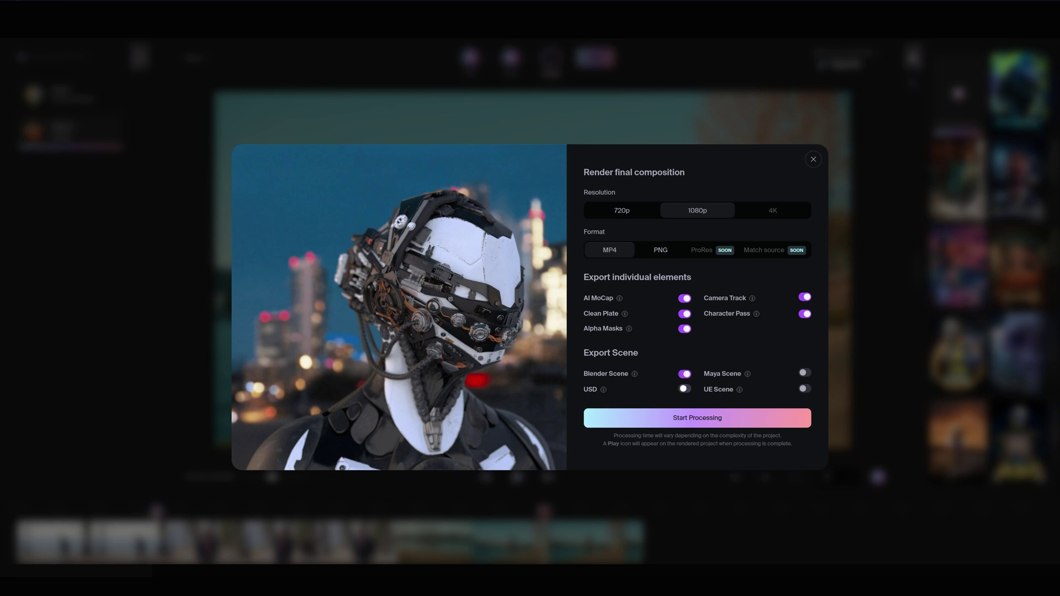
{"action": "left_click", "coordinate": [685, 389]}
{"action": "left_click", "coordinate": [805, 373]}
{"action": "left_click", "coordinate": [804, 389]}
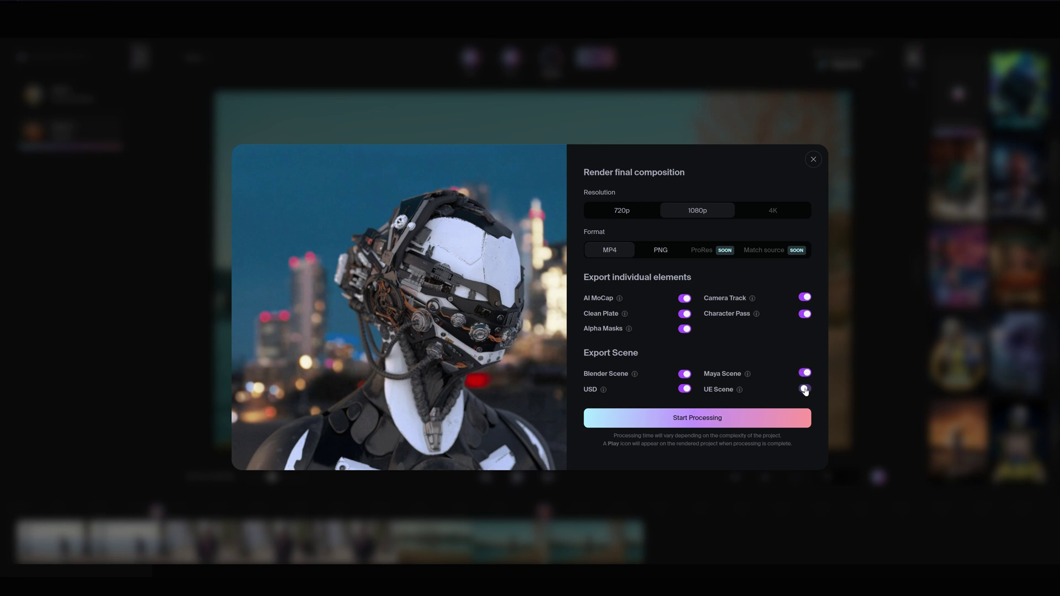
{"action": "left_click", "coordinate": [762, 417]}
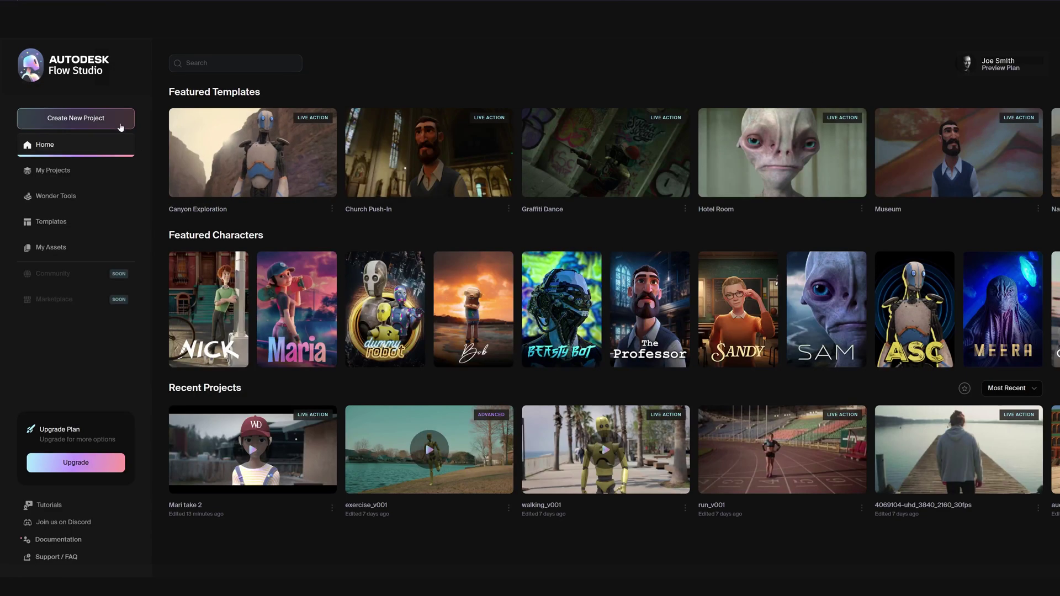
Start another new project using the Live Action Advanced type.
{"action": "left_click", "coordinate": [118, 125]}
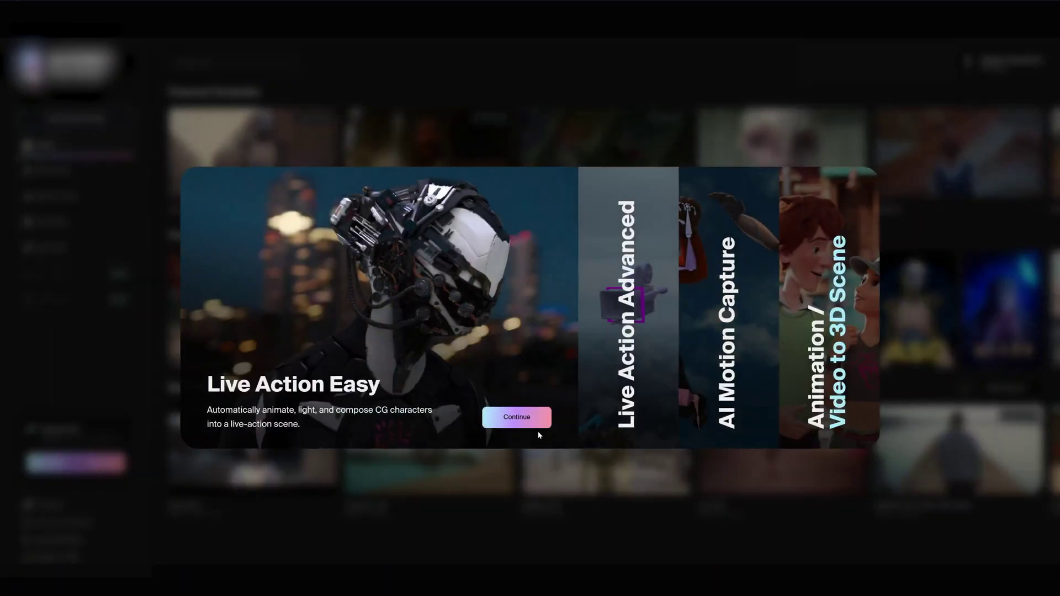
{"action": "mouse_move", "coordinate": [647, 426]}
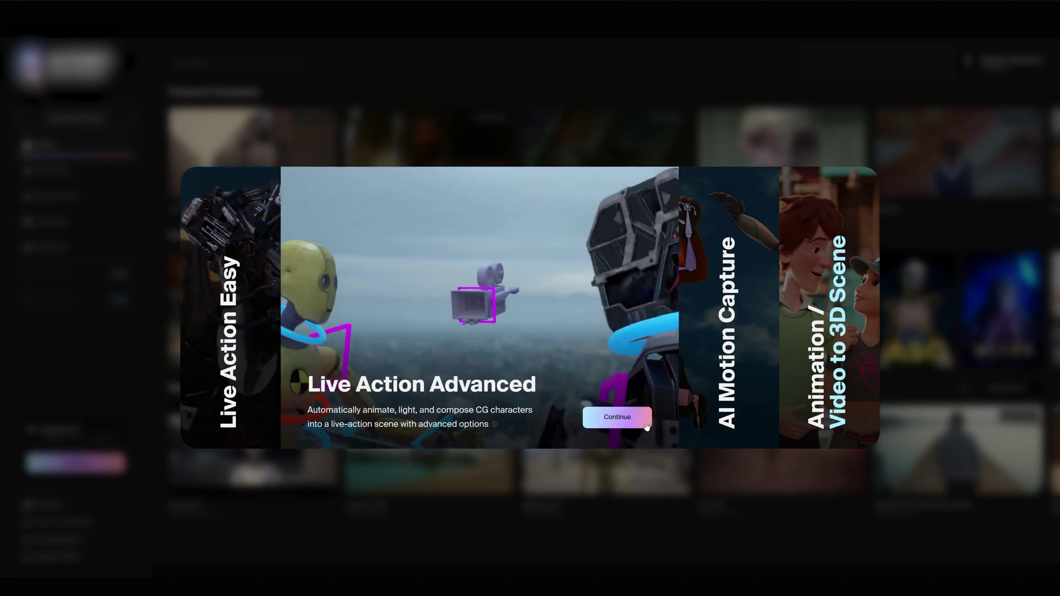
{"action": "left_click", "coordinate": [647, 426]}
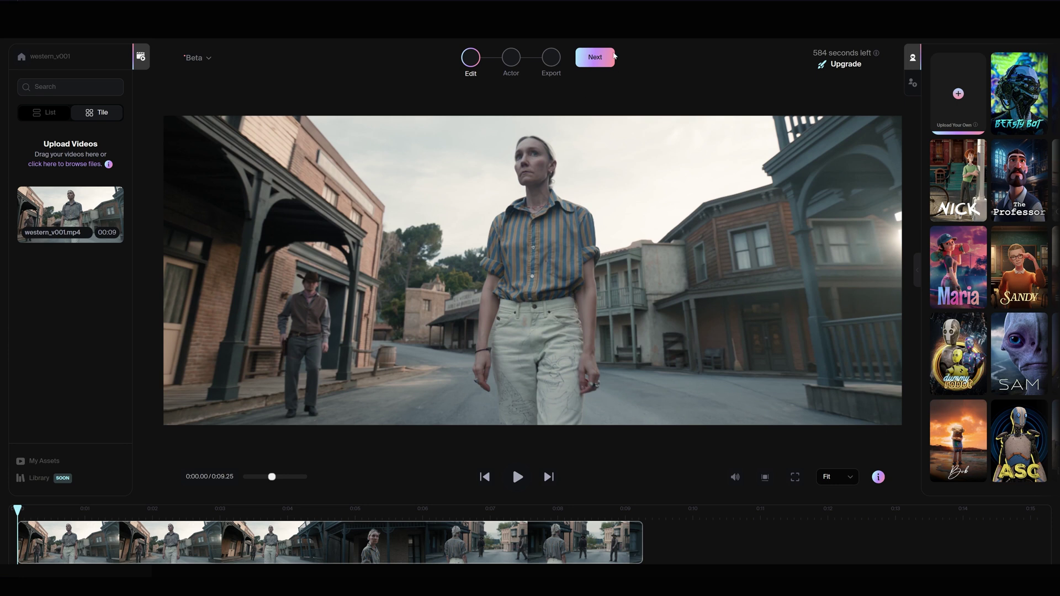
Scan the frame for actors and assign Maria to the woman as Actor 1.
{"action": "left_click", "coordinate": [608, 56]}
{"action": "left_click", "coordinate": [842, 425]}
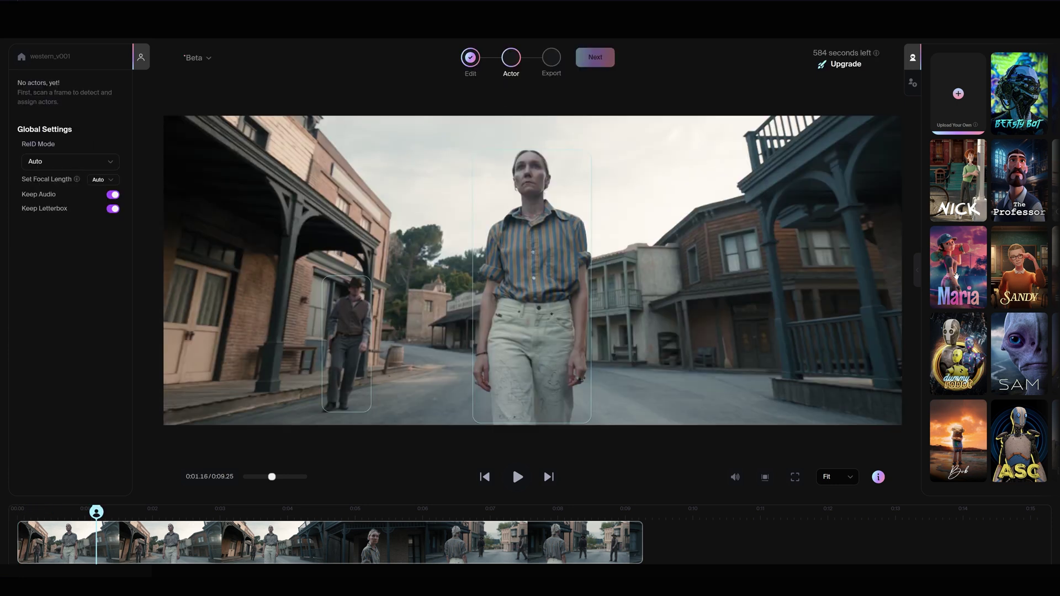
{"action": "left_click_drag", "start_coordinate": [959, 266], "coordinate": [530, 290]}
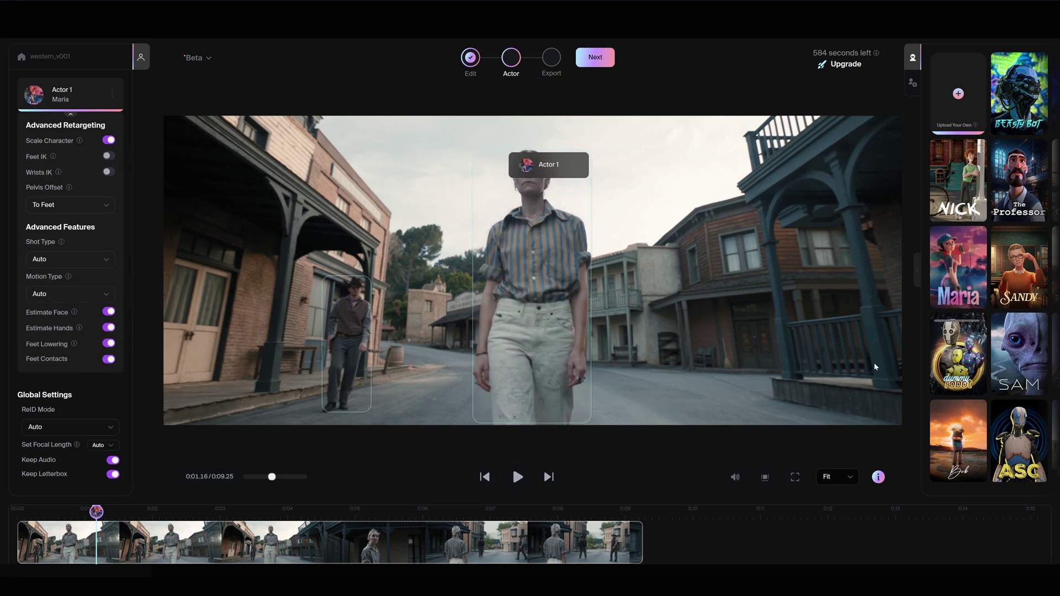
Make the man Actor 2 as Dummy Robot with Feet IK and Wrists IK on.
{"action": "left_click_drag", "start_coordinate": [946, 366], "coordinate": [348, 337]}
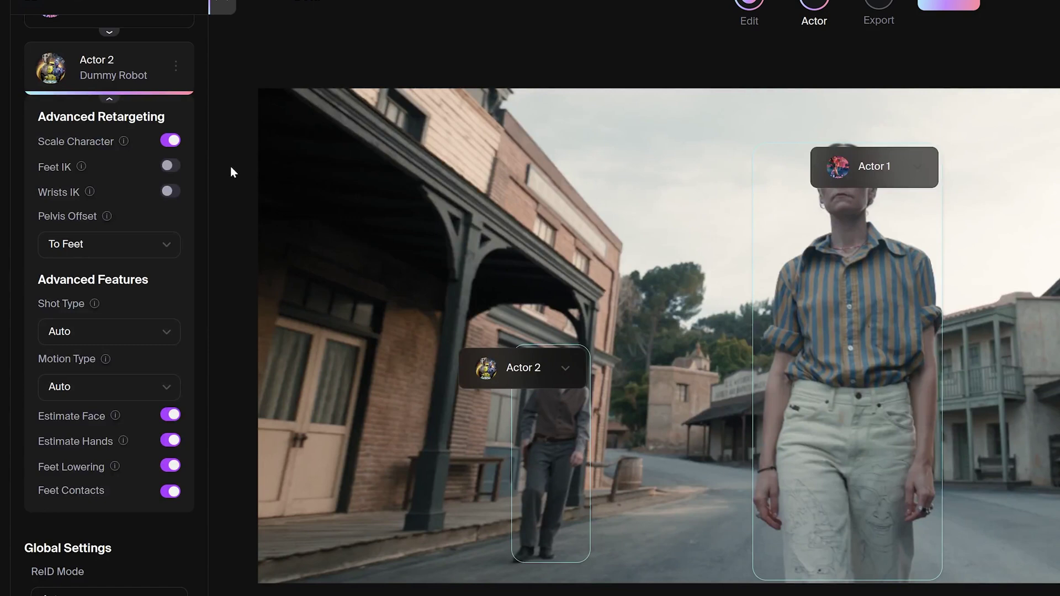
{"action": "left_click", "coordinate": [170, 167]}
{"action": "left_click", "coordinate": [171, 192]}
Set Actor 2's Pelvis Offset to To Neck and Shot Type to Wide.
{"action": "left_click", "coordinate": [164, 246]}
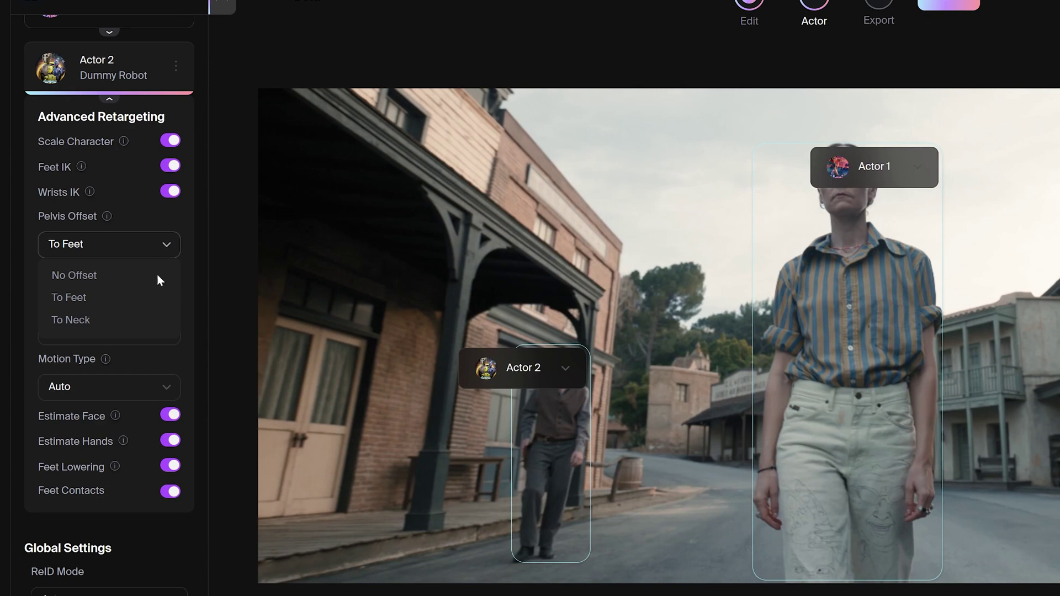
{"action": "left_click", "coordinate": [147, 321]}
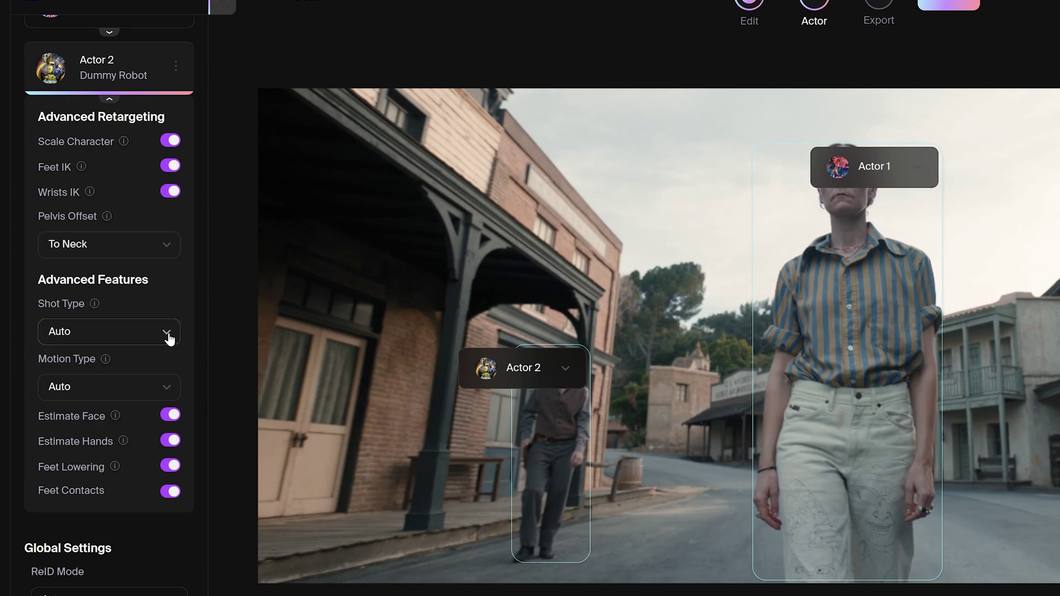
{"action": "left_click", "coordinate": [168, 336]}
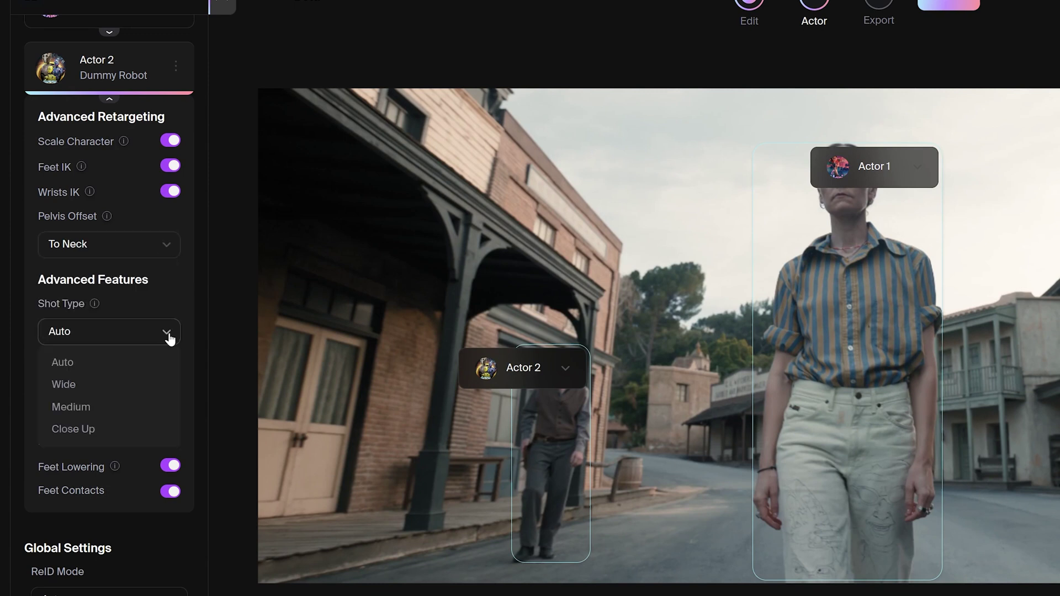
{"action": "left_click", "coordinate": [161, 381]}
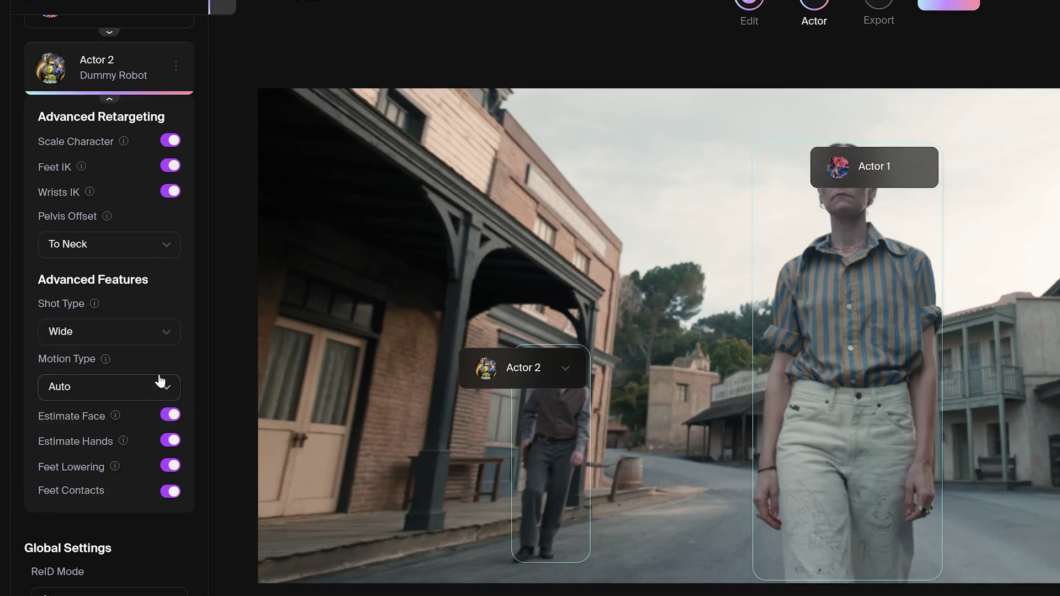
{"action": "left_click", "coordinate": [167, 388]}
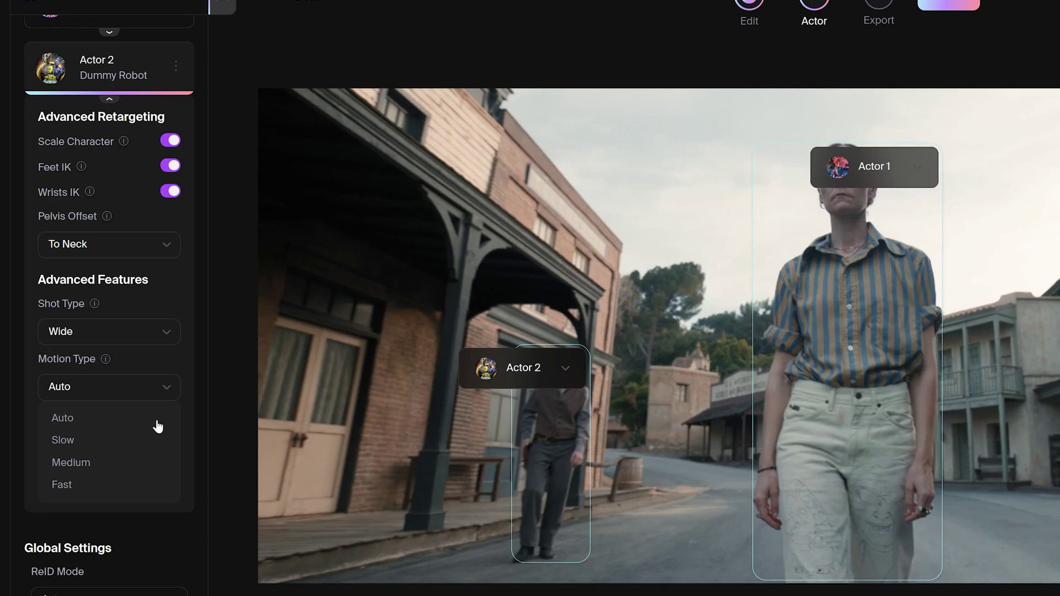
Give Actor 2 the Slow motion type and a 50 mm focal length.
{"action": "left_click", "coordinate": [151, 440]}
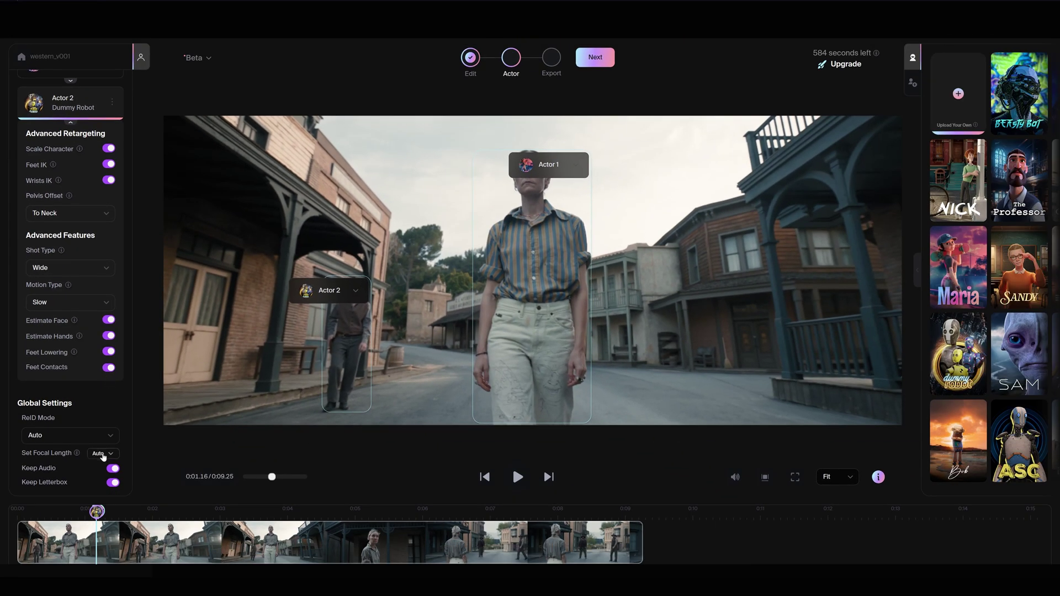
{"action": "left_click", "coordinate": [102, 455]}
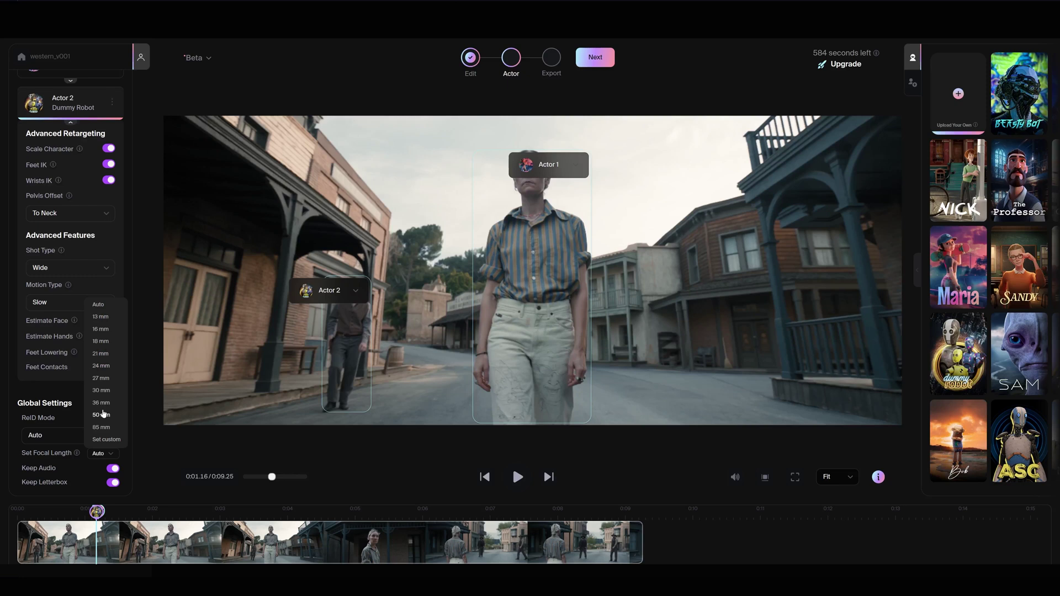
{"action": "left_click", "coordinate": [102, 415]}
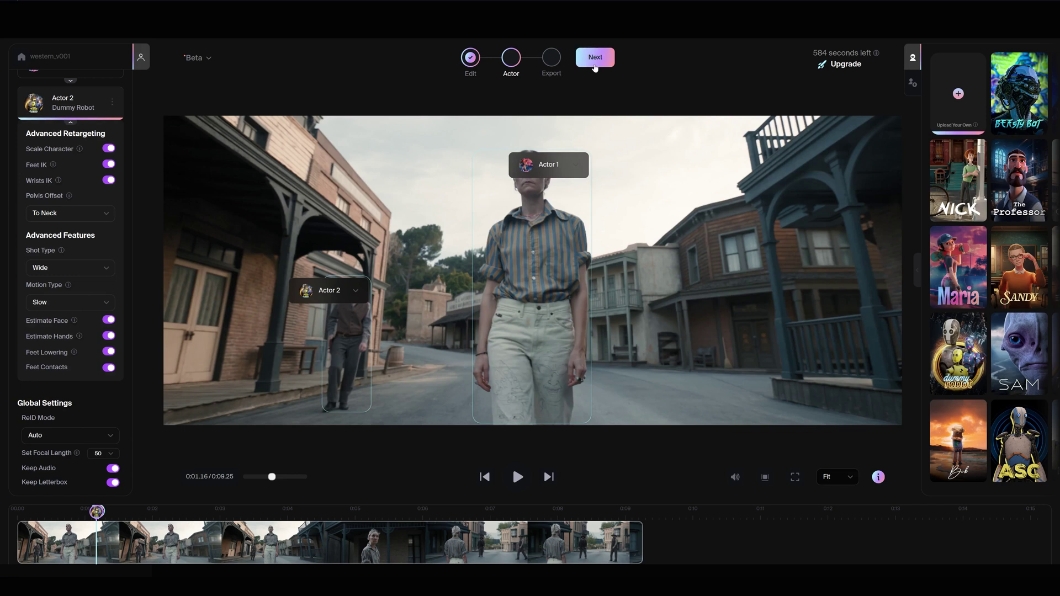
{"action": "left_click", "coordinate": [594, 61]}
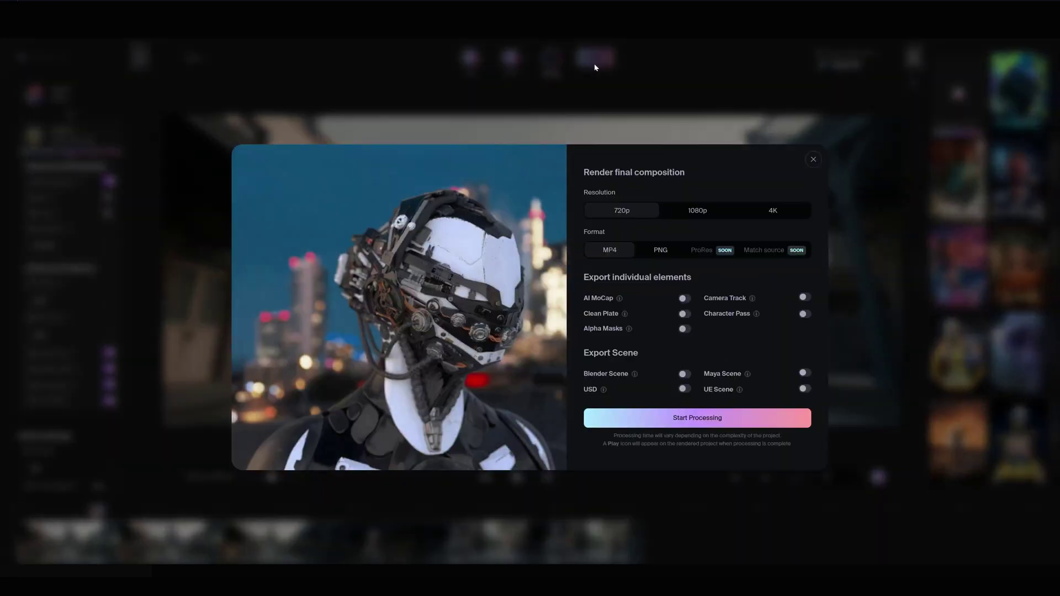
Choose 4K and include AI MoCap, Clean Plate, Alpha Masks, Camera Track and Character Pass.
{"action": "left_click", "coordinate": [773, 210]}
{"action": "left_click", "coordinate": [685, 299]}
{"action": "left_click", "coordinate": [684, 314]}
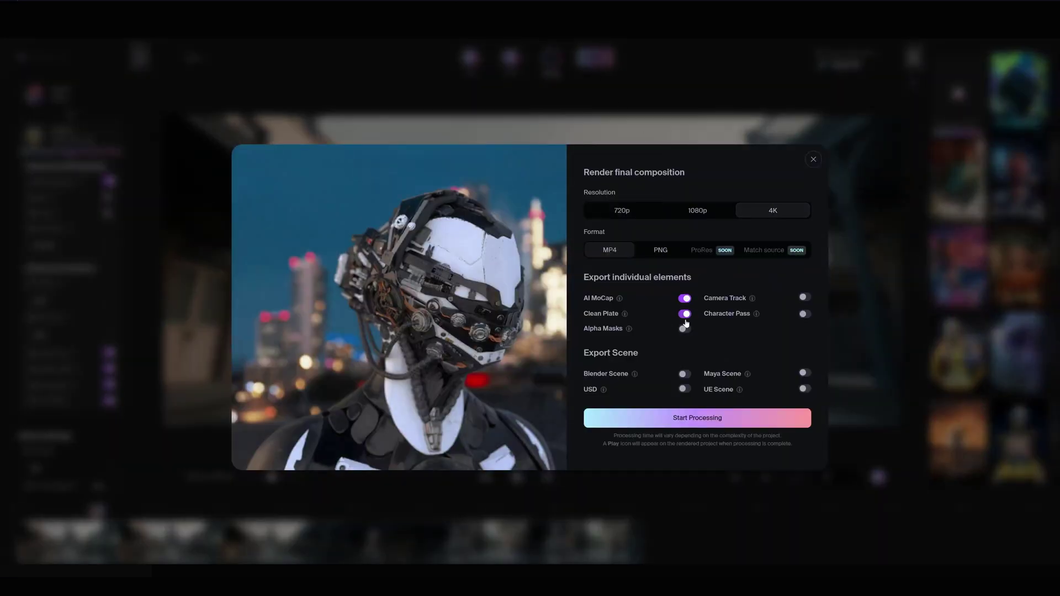
{"action": "left_click", "coordinate": [684, 329]}
{"action": "left_click", "coordinate": [805, 297]}
{"action": "left_click", "coordinate": [805, 314]}
Include Blender, USD, Maya and UE scenes, then start rendering Western Sequence.
{"action": "left_click", "coordinate": [685, 373]}
{"action": "left_click", "coordinate": [685, 390]}
{"action": "left_click", "coordinate": [804, 373]}
{"action": "left_click", "coordinate": [805, 388]}
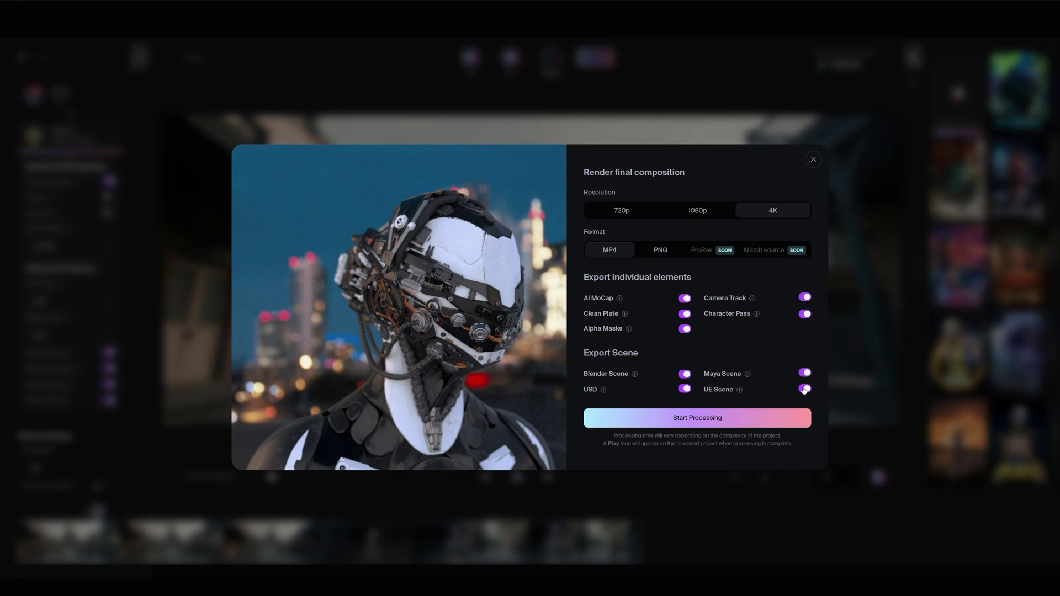
{"action": "left_click", "coordinate": [768, 419]}
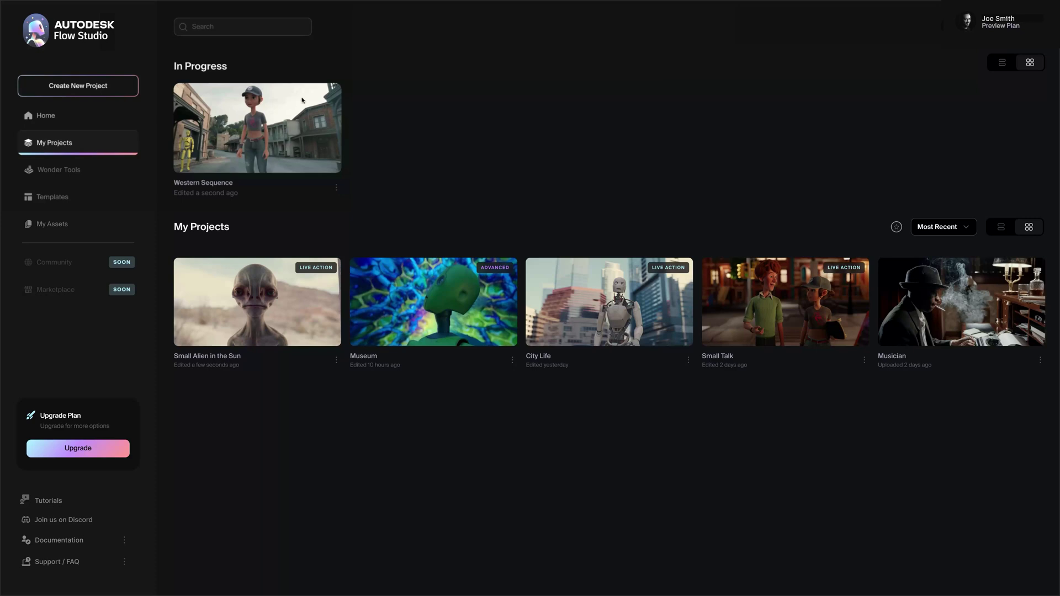
Open the in-progress Western Sequence project to preview the rendered result.
{"action": "left_click", "coordinate": [257, 127]}
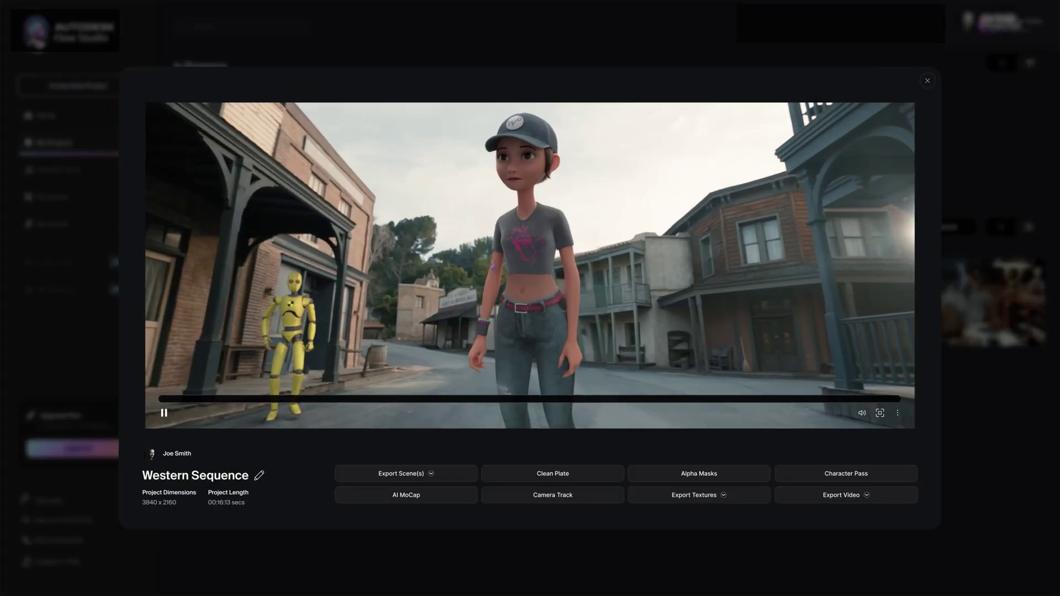